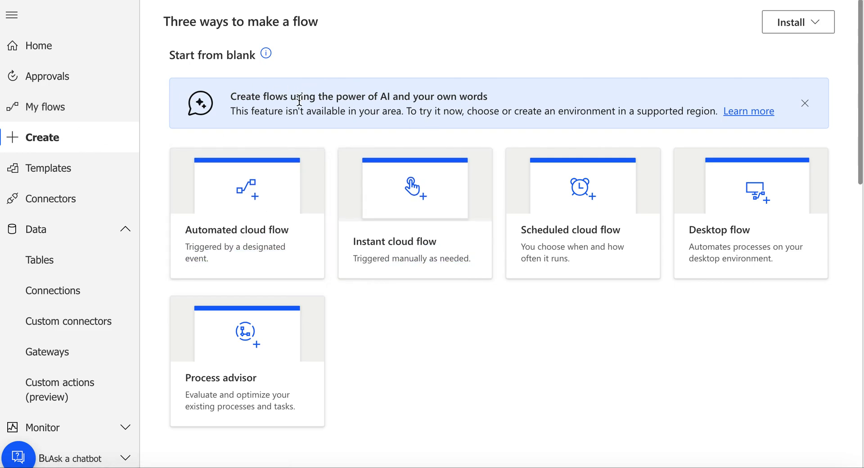
Start a new automated cloud flow and browse the list of available triggers
{"action": "left_click", "coordinate": [227, 240]}
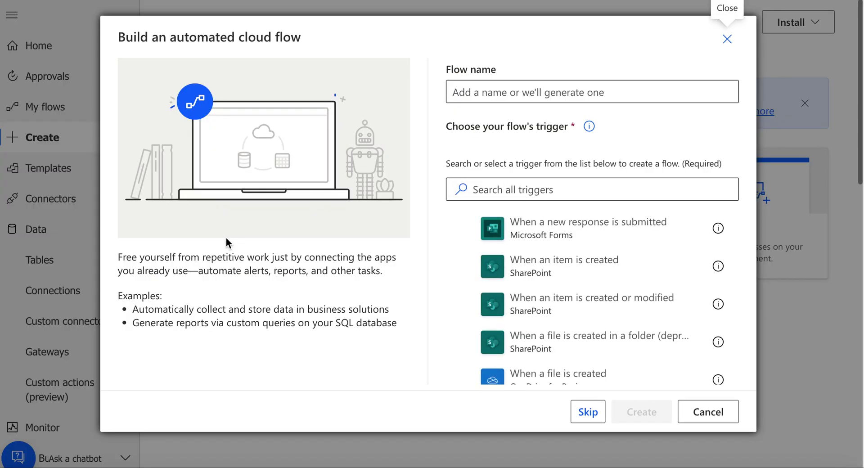
{"action": "left_click", "coordinate": [587, 379]}
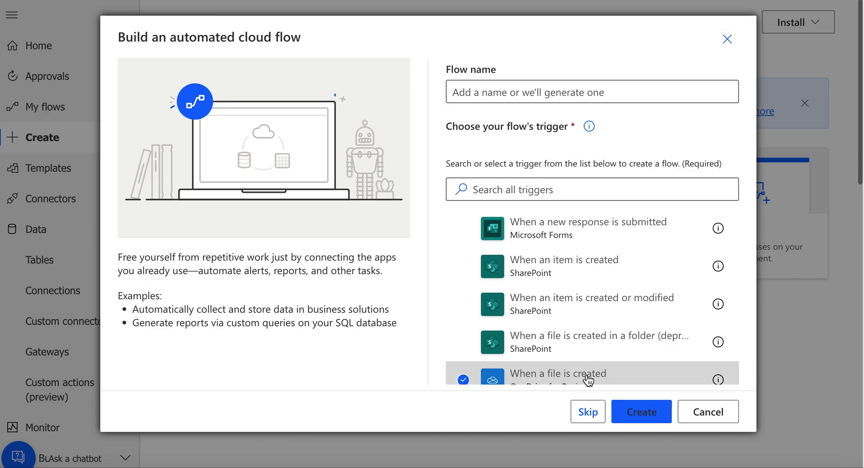
{"action": "scroll", "coordinate": [631, 320], "scroll_direction": "down", "scroll_amount": 1}
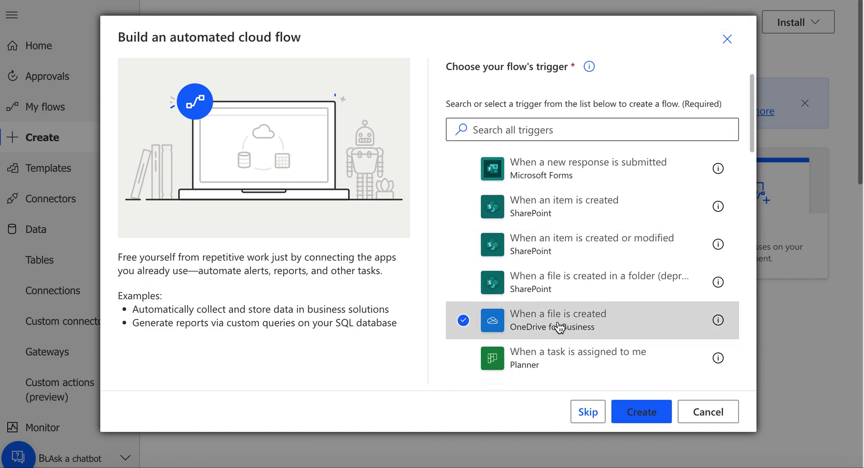
{"action": "scroll", "coordinate": [552, 334], "scroll_direction": "down", "scroll_amount": 6}
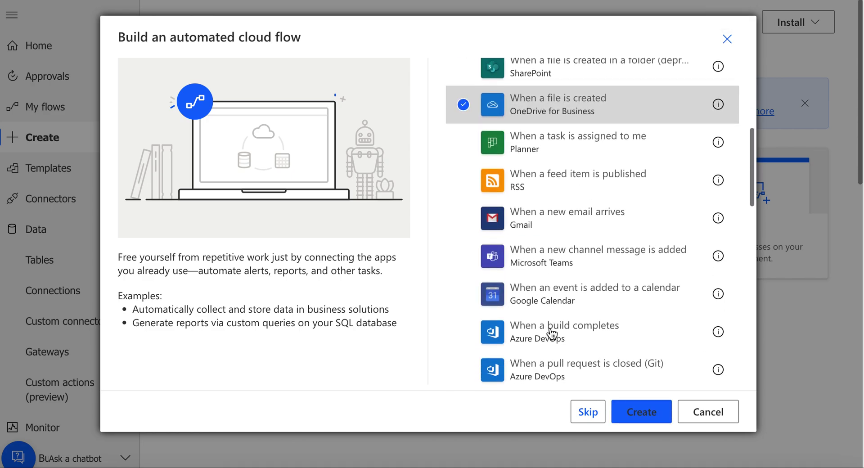
{"action": "scroll", "coordinate": [552, 334], "scroll_direction": "down", "scroll_amount": 4}
{"action": "scroll", "coordinate": [498, 333], "scroll_direction": "up", "scroll_amount": 10}
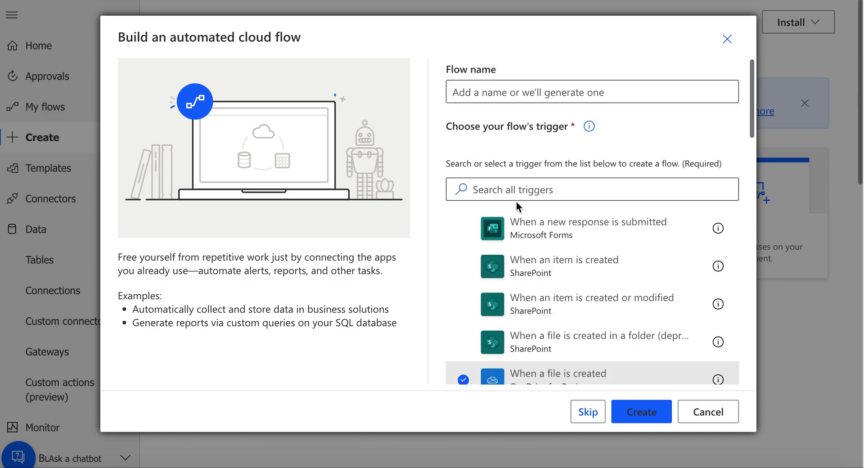
Search triggers for 'file created' and select OneDrive for Business 'When a file is created'
{"action": "left_click", "coordinate": [545, 186]}
{"action": "type", "text": "file"}
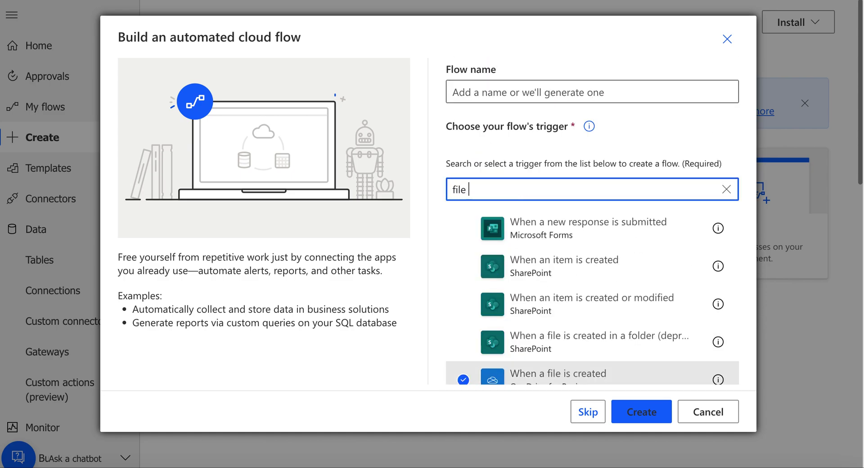
{"action": "type", "text": " created"}
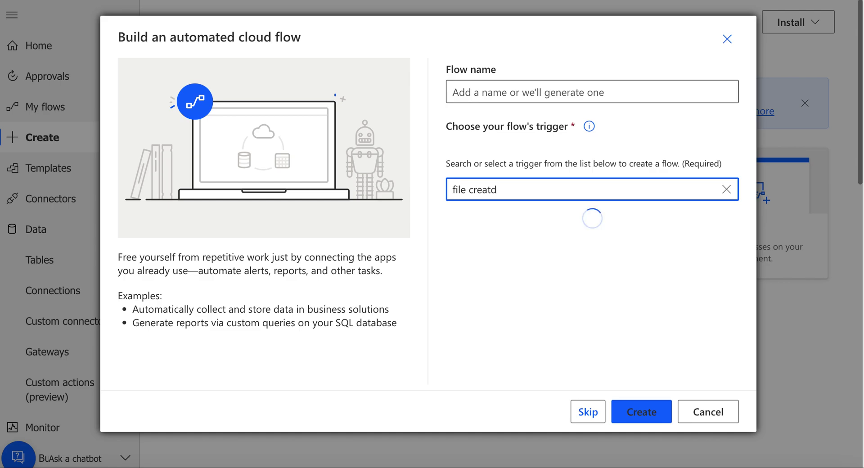
{"action": "key", "text": "BackSpace"}
{"action": "type", "text": "ed"}
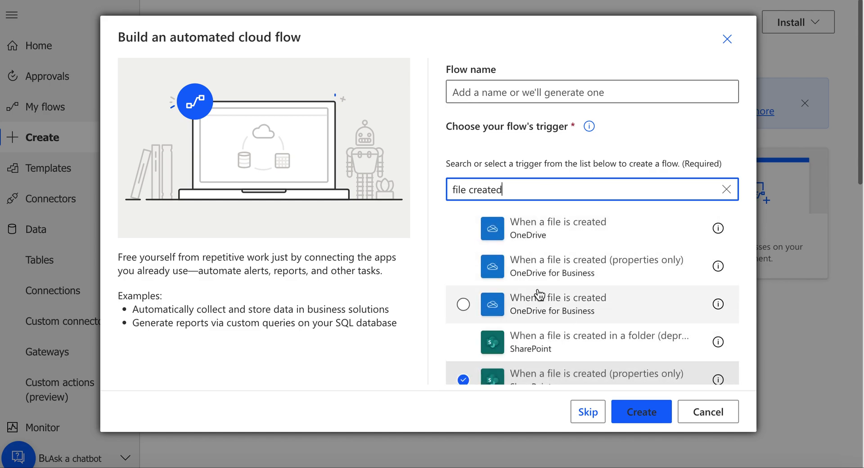
{"action": "left_click", "coordinate": [725, 190]}
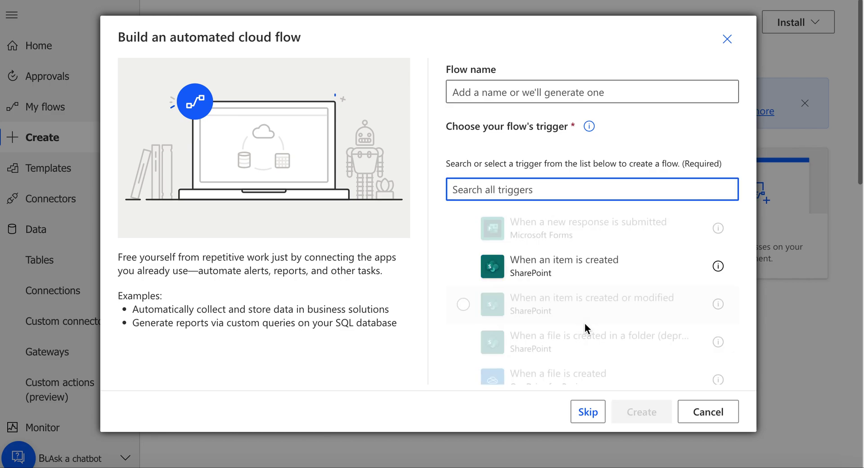
{"action": "left_click", "coordinate": [546, 377]}
{"action": "scroll", "coordinate": [621, 355], "scroll_direction": "down", "scroll_amount": 1}
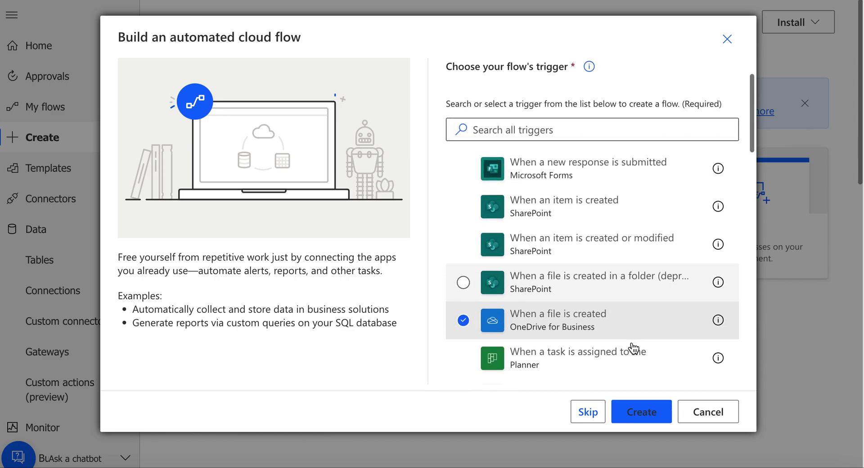
Create the flow and expand the trigger's advanced options, Include subfolders and Infer Content Type
{"action": "left_click", "coordinate": [634, 411]}
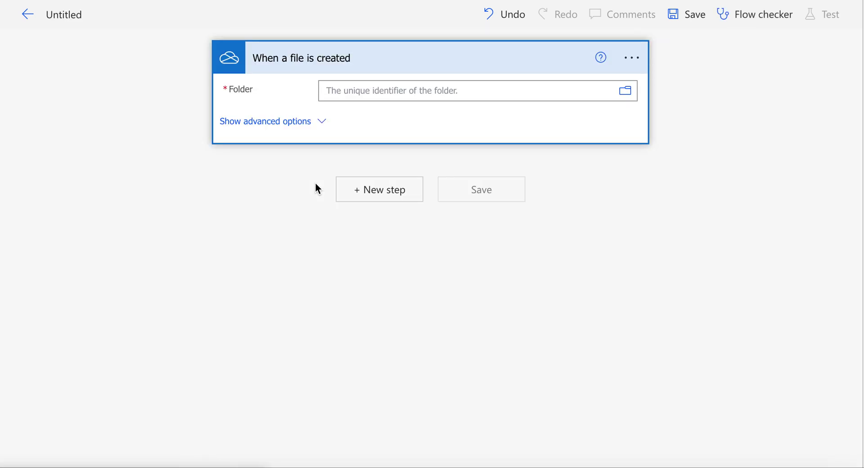
{"action": "left_click", "coordinate": [277, 129]}
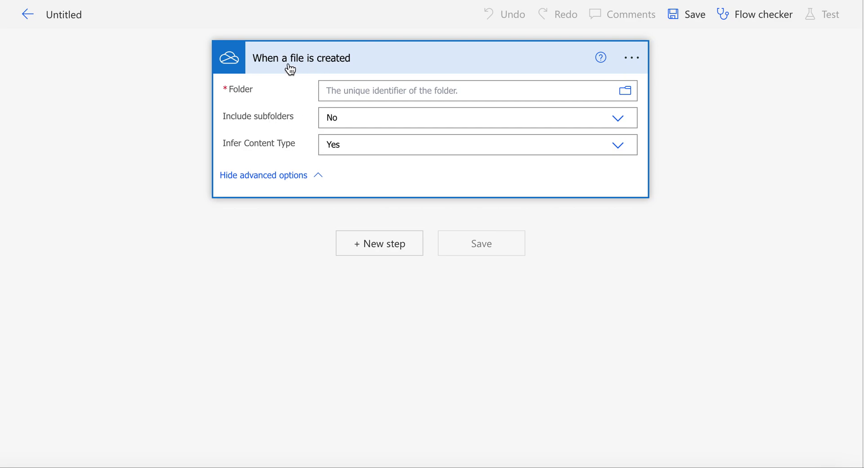
Add a step after the trigger and search actions for 'send email', finding Send an email (V2)
{"action": "left_click", "coordinate": [359, 248]}
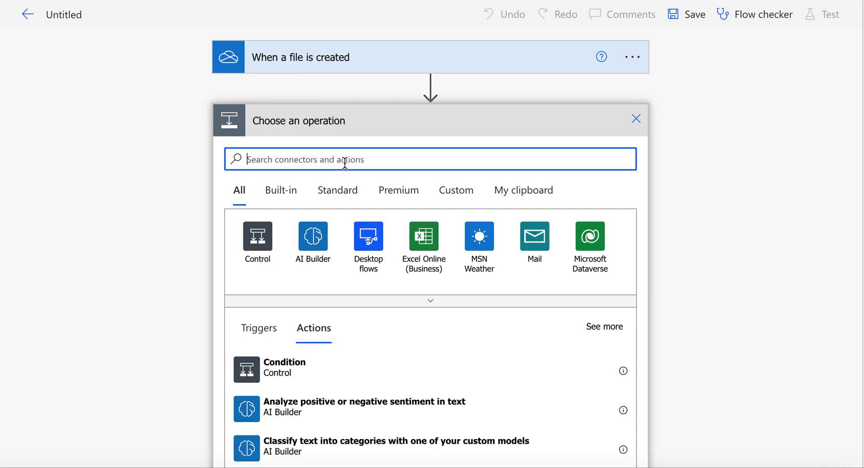
{"action": "type", "text": "send "}
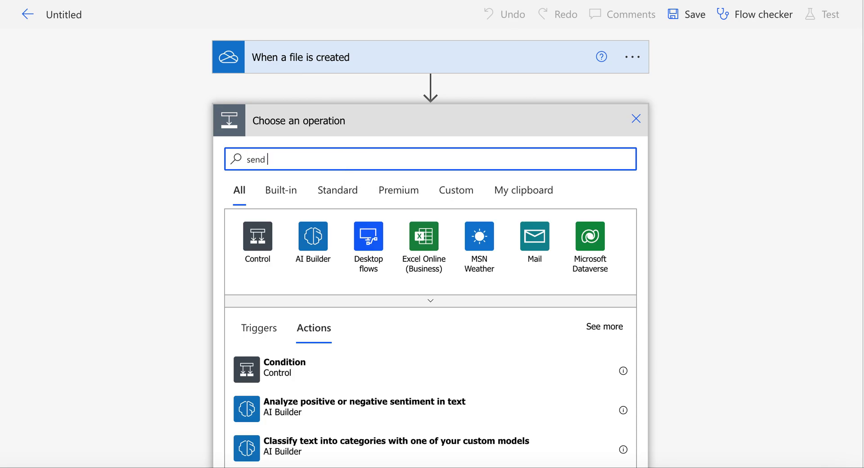
{"action": "type", "text": "email"}
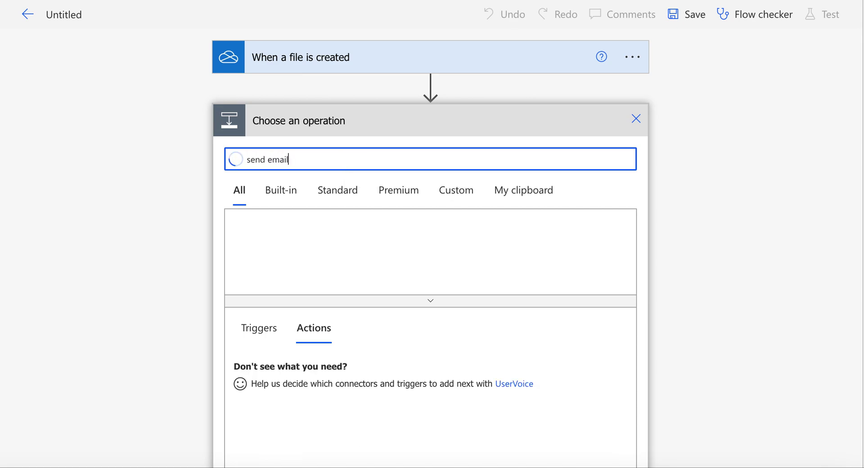
{"action": "scroll", "coordinate": [309, 344], "scroll_direction": "down", "scroll_amount": 2}
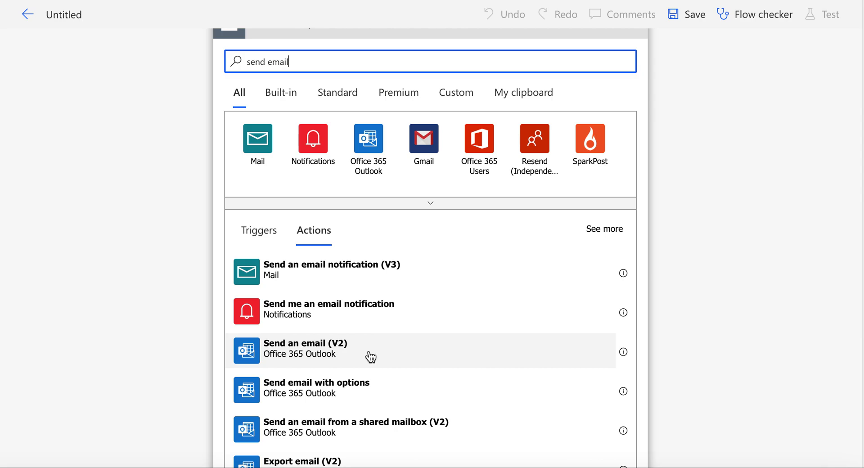
{"action": "scroll", "coordinate": [370, 357], "scroll_direction": "down", "scroll_amount": 10}
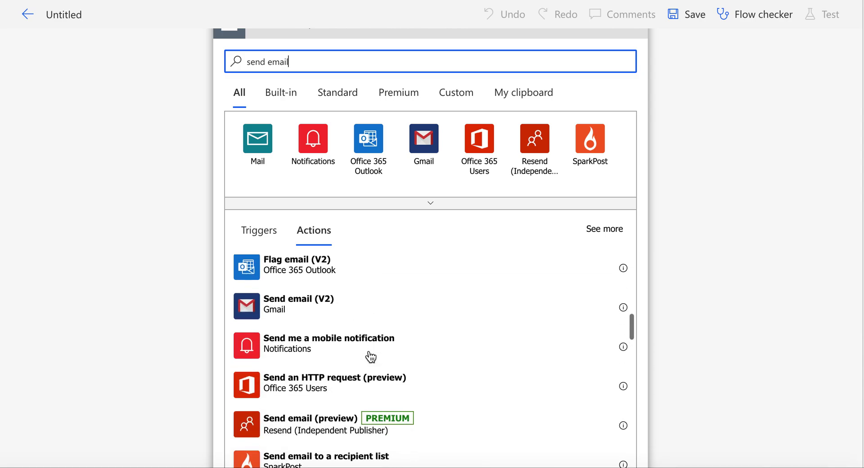
{"action": "scroll", "coordinate": [371, 357], "scroll_direction": "down", "scroll_amount": 7}
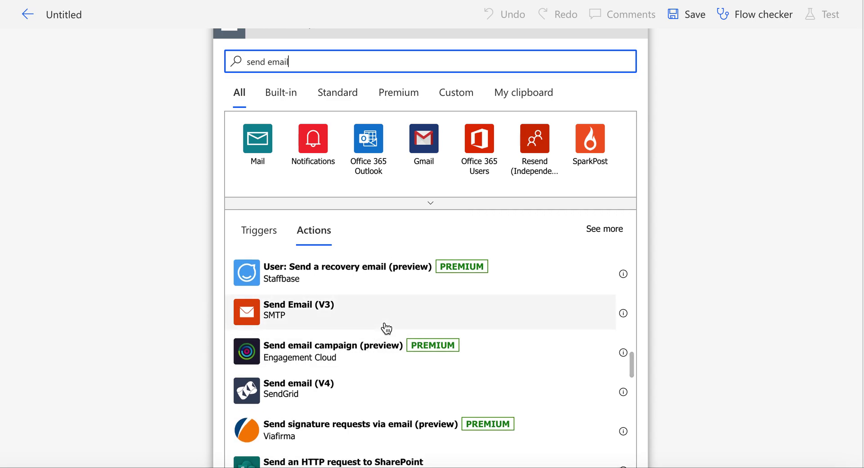
{"action": "scroll", "coordinate": [378, 326], "scroll_direction": "up", "scroll_amount": 2}
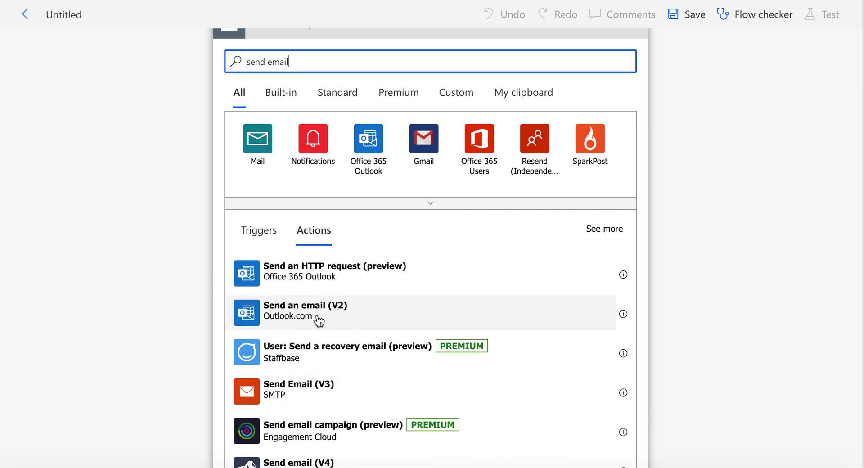
{"action": "scroll", "coordinate": [318, 320], "scroll_direction": "up", "scroll_amount": 15}
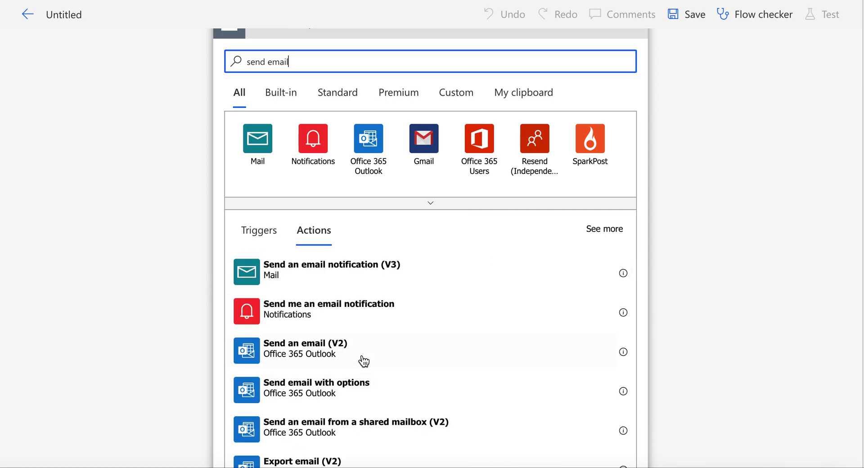
Add the Office 365 Outlook Send an email (V2) action with a suggested contact as recipient
{"action": "left_click", "coordinate": [332, 349]}
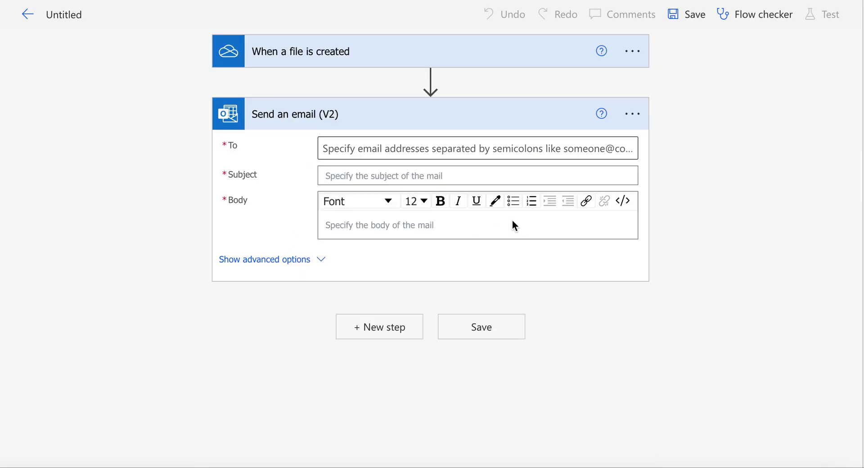
{"action": "left_click", "coordinate": [387, 144]}
{"action": "type", "text": "a"}
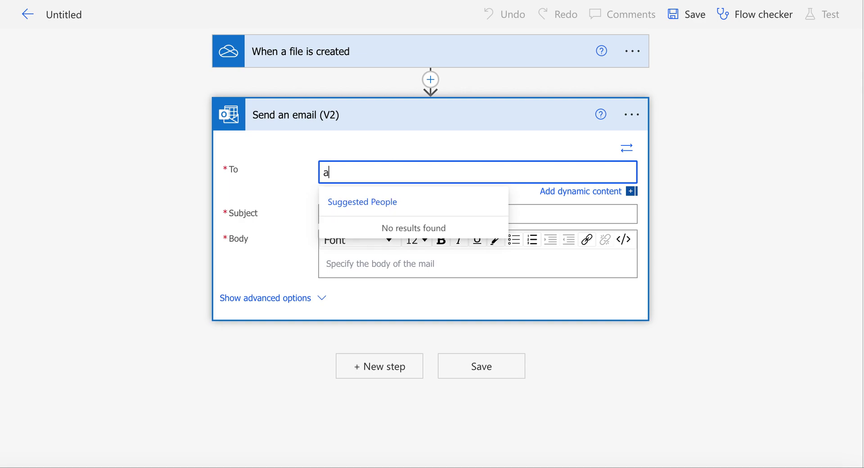
{"action": "type", "text": "lia"}
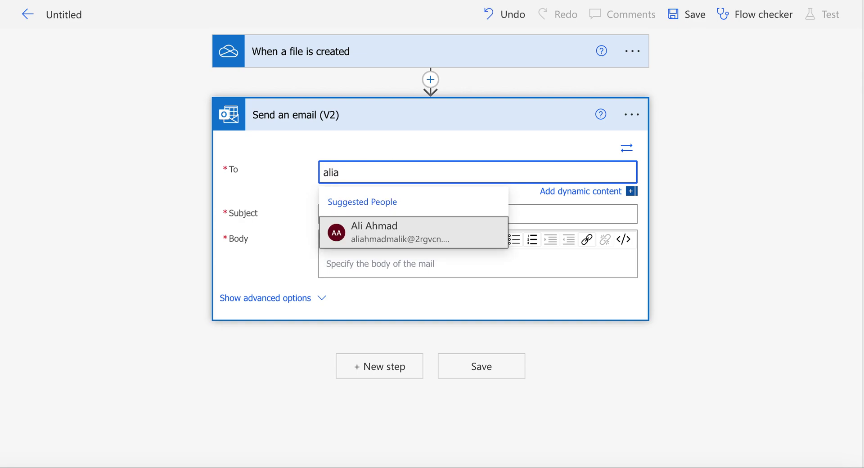
{"action": "left_click", "coordinate": [387, 241]}
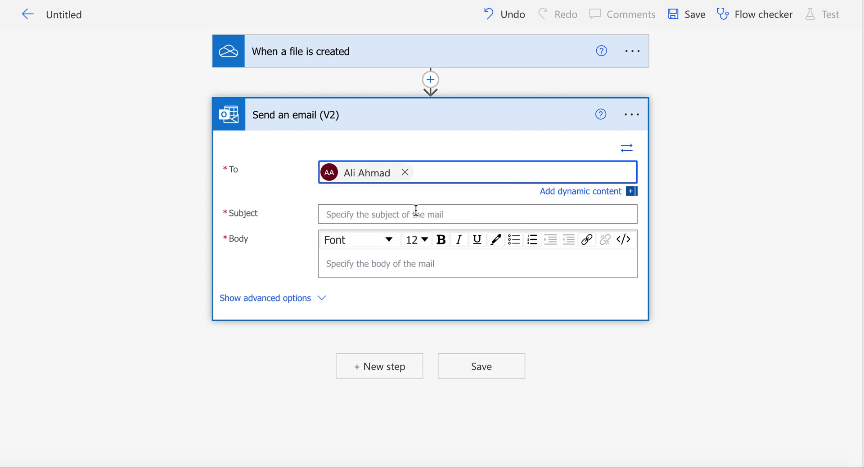
Set the subject to 'File [File name] is created' and the body to 'Sample Body'
{"action": "left_click", "coordinate": [417, 212]}
{"action": "type", "text": "Fi"}
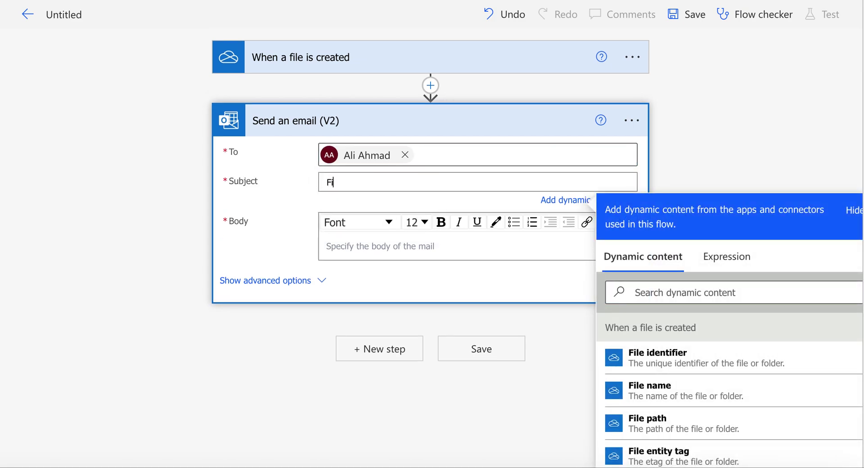
{"action": "type", "text": "le"}
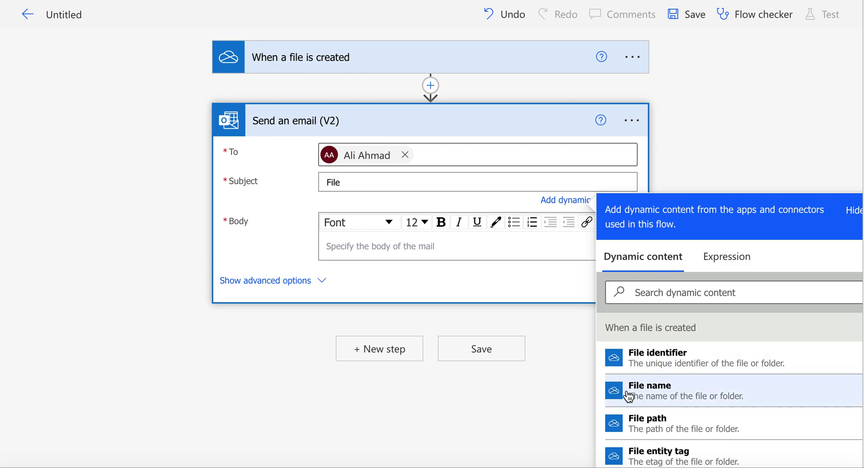
{"action": "left_click", "coordinate": [658, 392]}
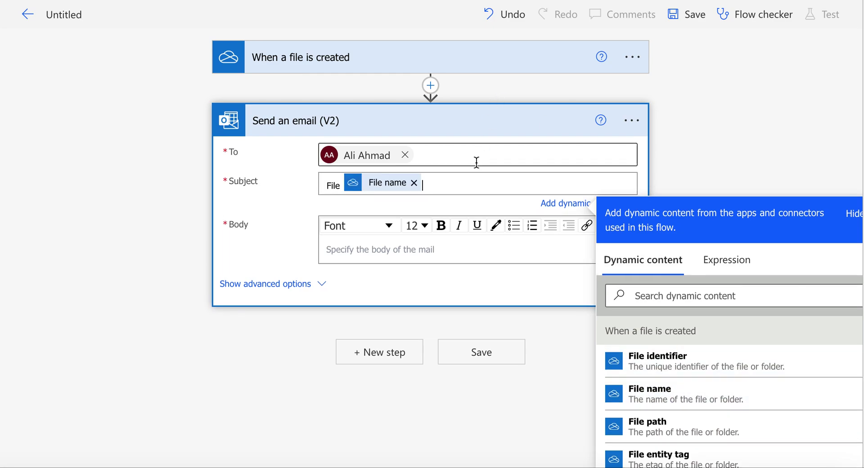
{"action": "type", "text": "s created"}
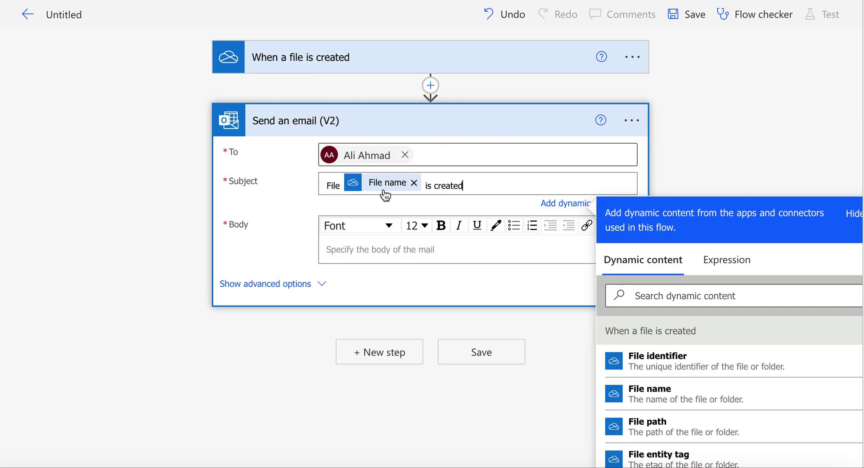
{"action": "left_click", "coordinate": [353, 250]}
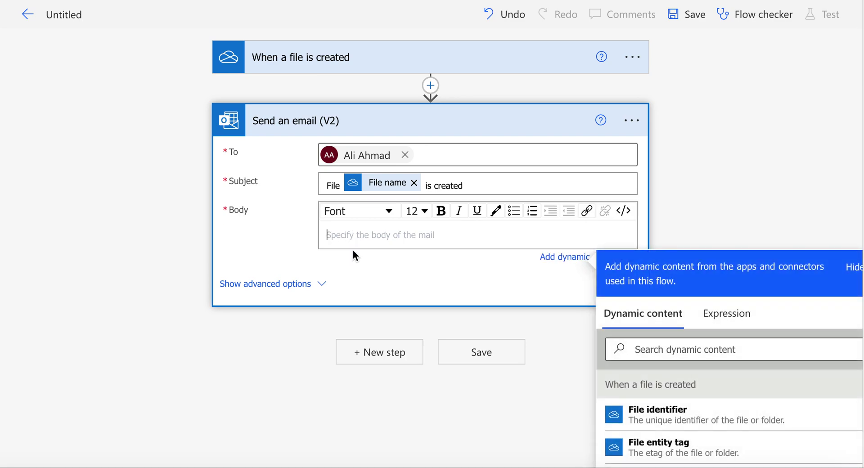
{"action": "type", "text": "Sample Body"}
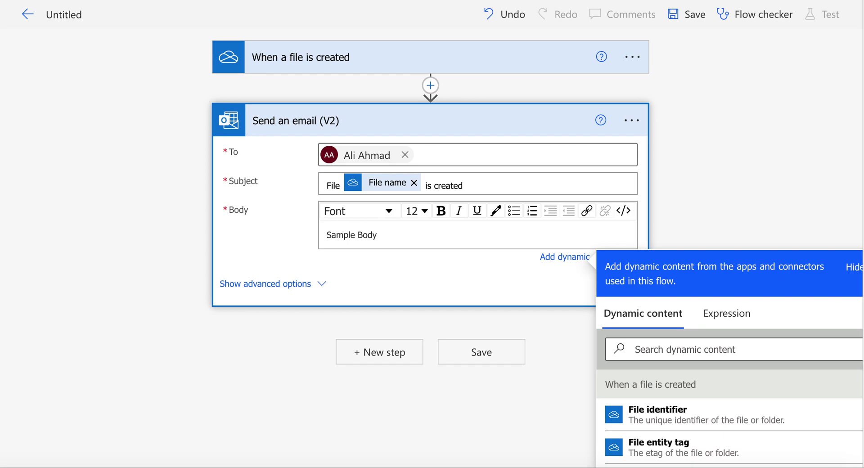
Set the email attachment Name to File name and Content to File content
{"action": "left_click", "coordinate": [280, 285]}
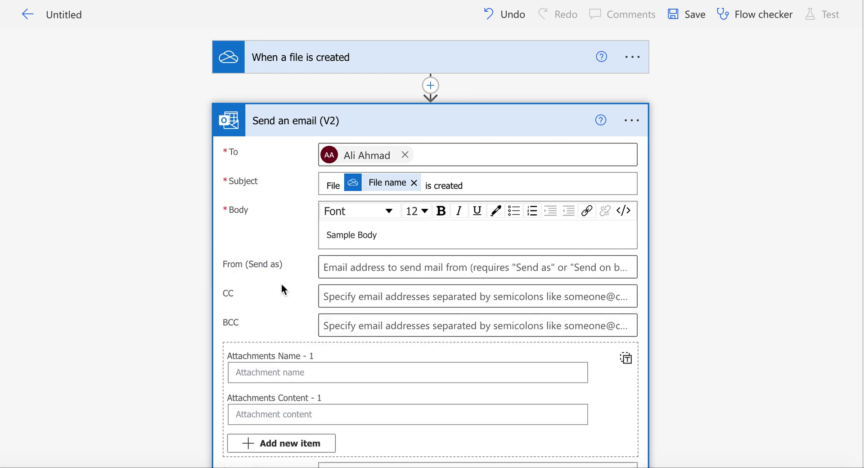
{"action": "scroll", "coordinate": [284, 284], "scroll_direction": "down", "scroll_amount": 2}
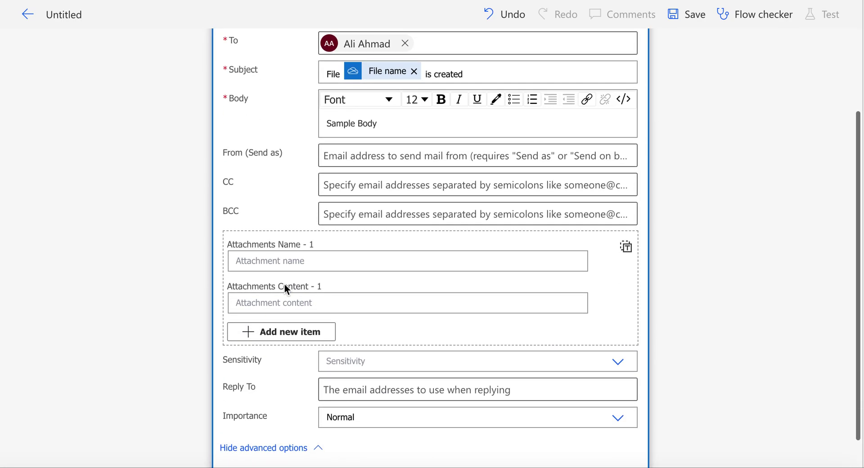
{"action": "left_click", "coordinate": [302, 262]}
{"action": "scroll", "coordinate": [692, 239], "scroll_direction": "down", "scroll_amount": 2}
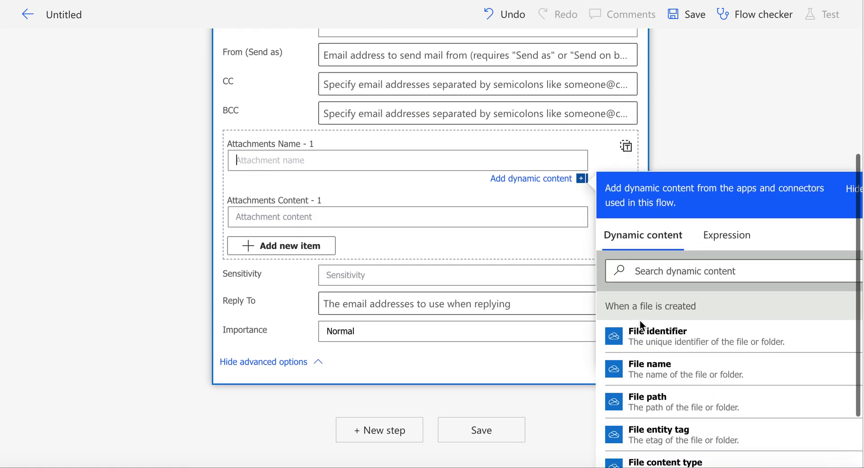
{"action": "left_click", "coordinate": [657, 374]}
{"action": "left_click", "coordinate": [376, 215]}
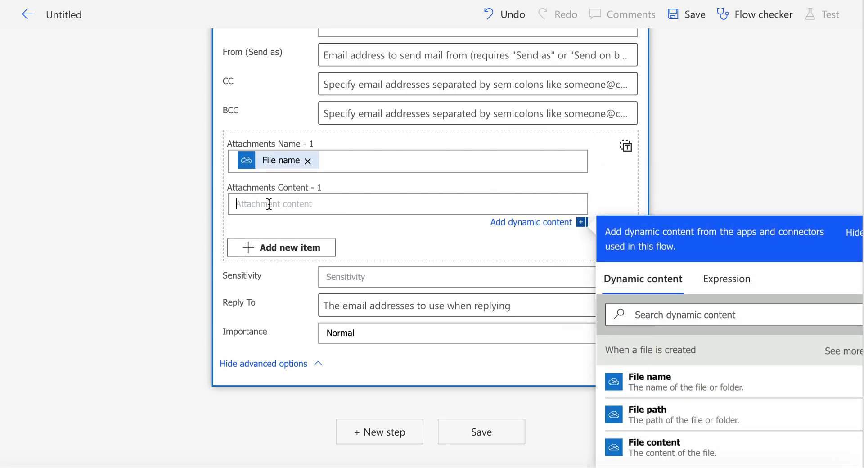
{"action": "scroll", "coordinate": [521, 203], "scroll_direction": "down", "scroll_amount": 2}
{"action": "left_click", "coordinate": [665, 347]}
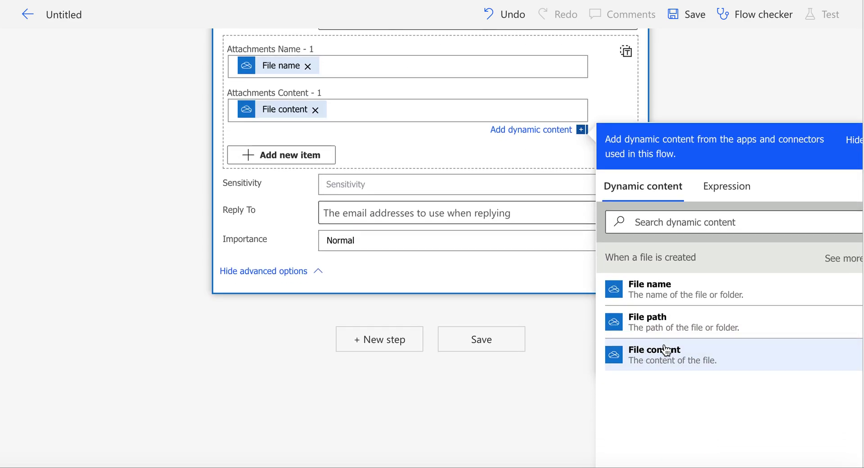
Try saving the flow and locate the 'Folder is required' error in Flow checker
{"action": "left_click", "coordinate": [692, 110]}
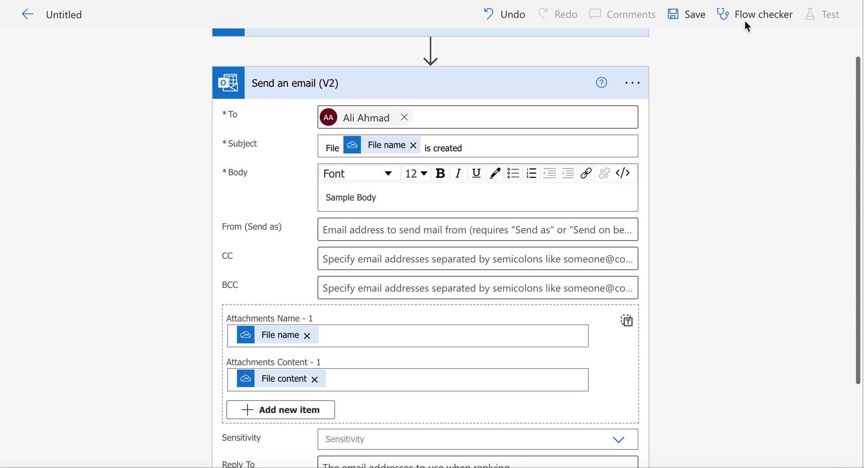
{"action": "left_click", "coordinate": [685, 14]}
{"action": "left_click", "coordinate": [782, 128]}
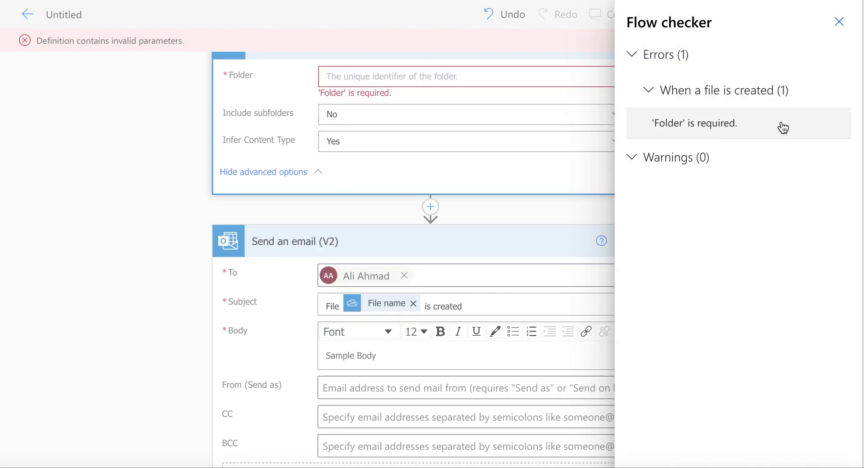
{"action": "key", "text": "Escape"}
Set the trigger's Folder to /Flow Files and save the flow again
{"action": "scroll", "coordinate": [635, 125], "scroll_direction": "up", "scroll_amount": 1}
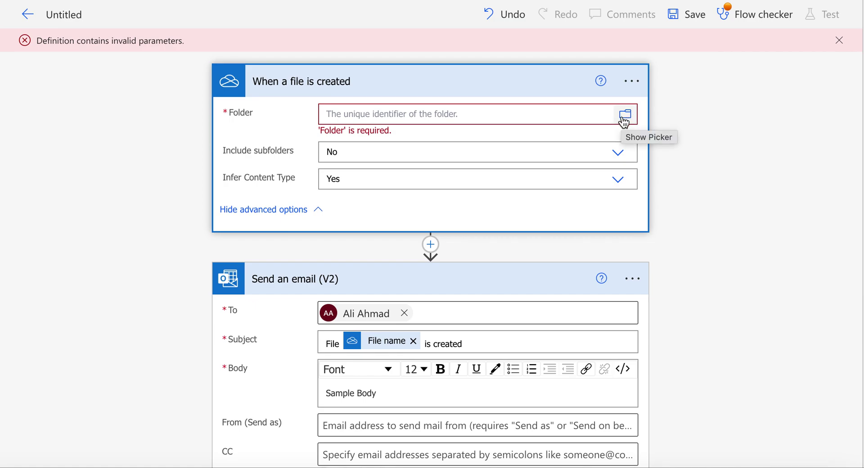
{"action": "left_click", "coordinate": [624, 121]}
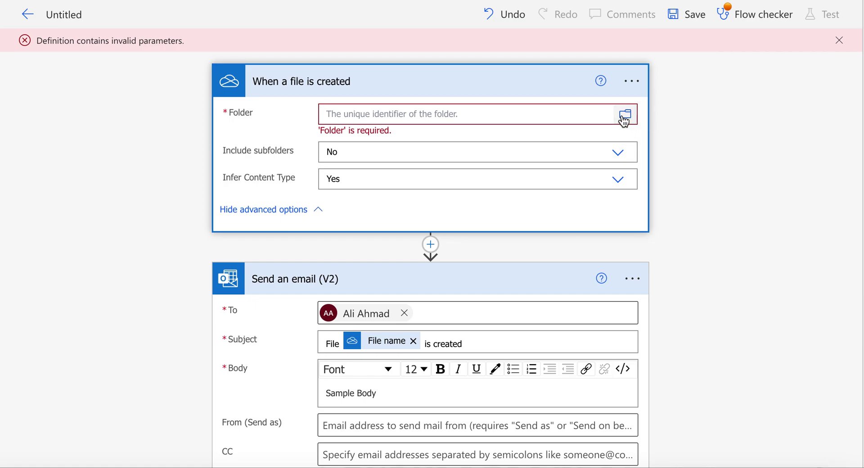
{"action": "left_click", "coordinate": [606, 155]}
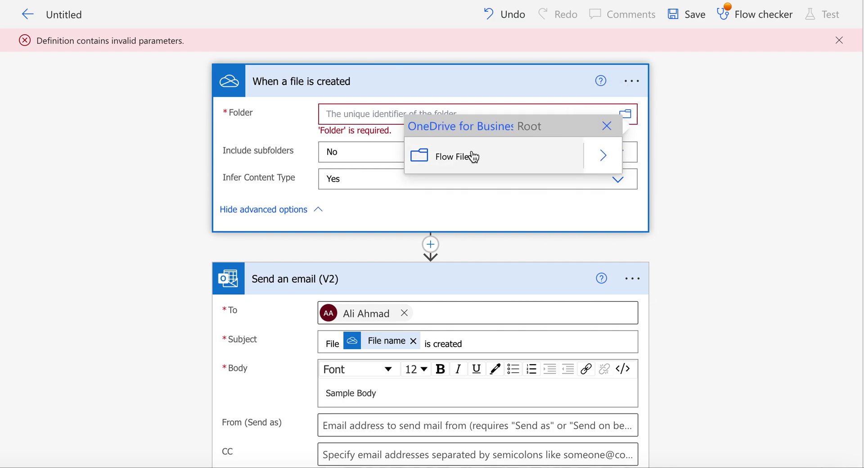
{"action": "left_click", "coordinate": [467, 160]}
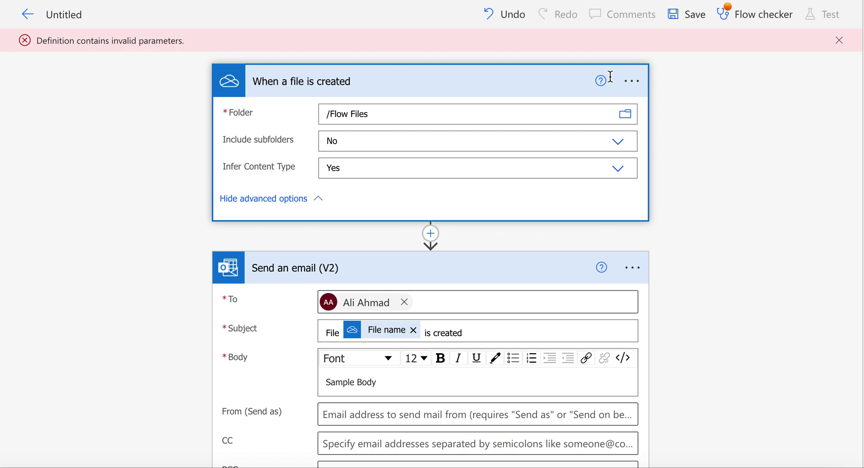
{"action": "left_click", "coordinate": [682, 23]}
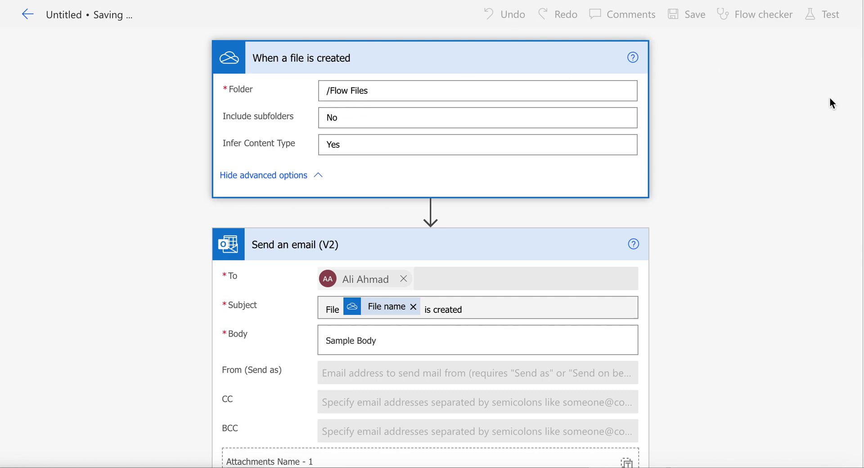
Run a manual test so the flow waits for a new file
{"action": "left_click", "coordinate": [821, 19]}
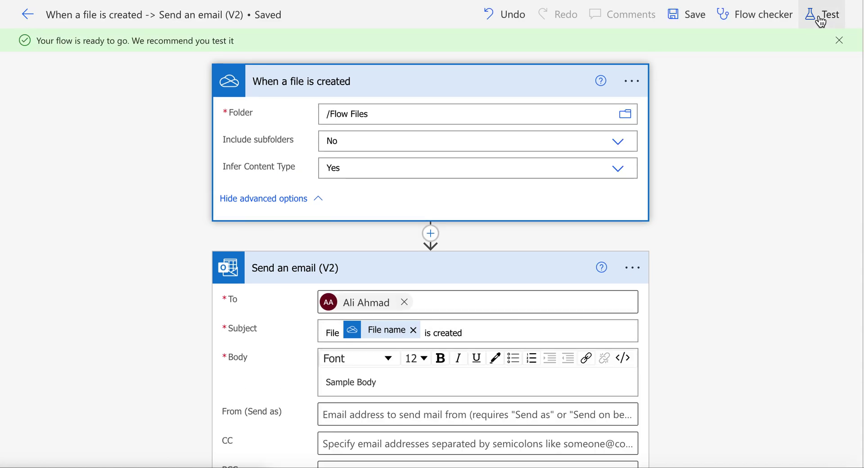
{"action": "left_click", "coordinate": [680, 54]}
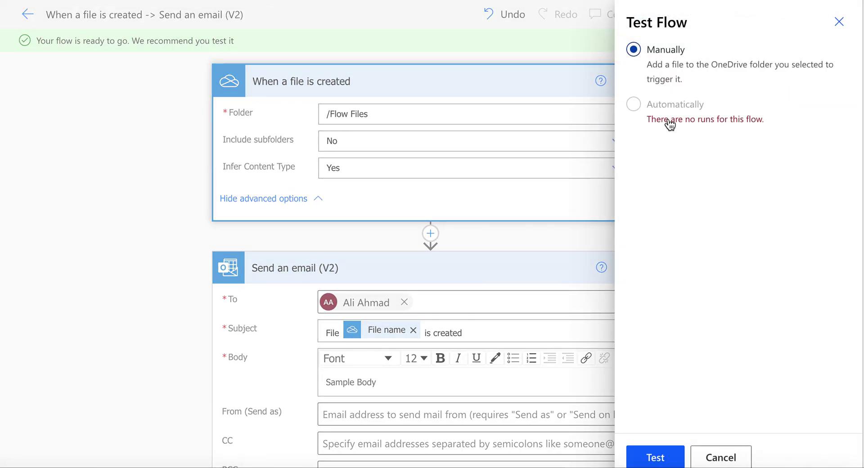
{"action": "left_click", "coordinate": [650, 455]}
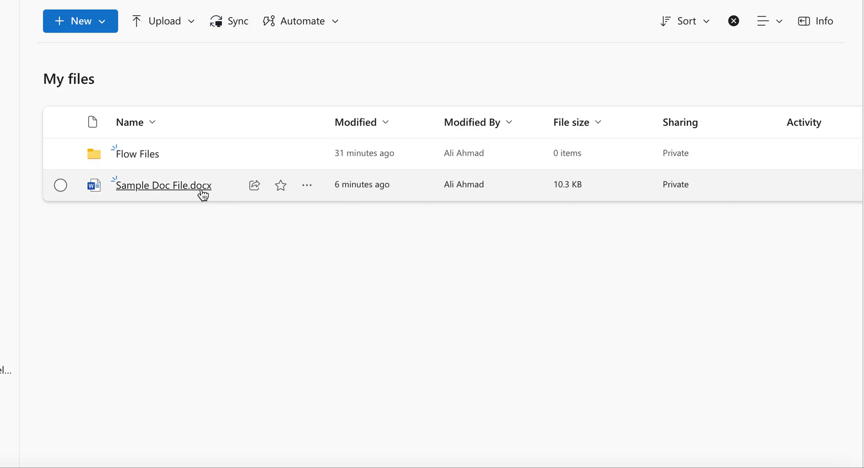
Copy Sample Doc File.docx into the Flow Files folder and open that folder to see it
{"action": "mouse_move", "coordinate": [208, 191]}
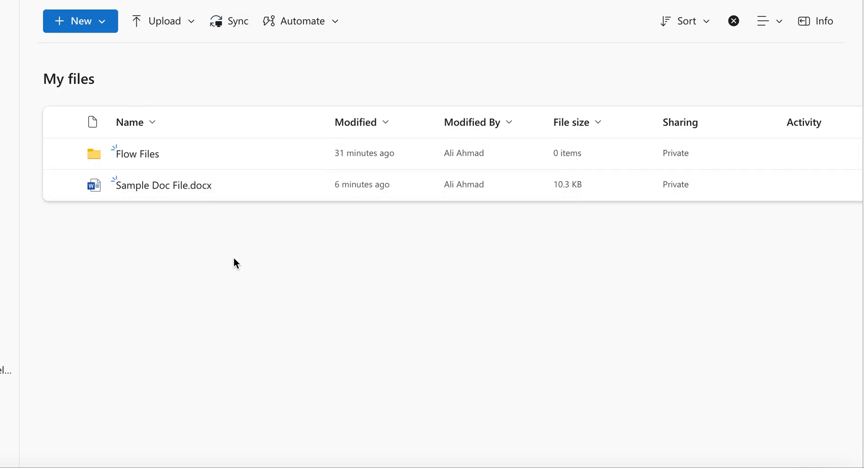
{"action": "left_click", "coordinate": [317, 194]}
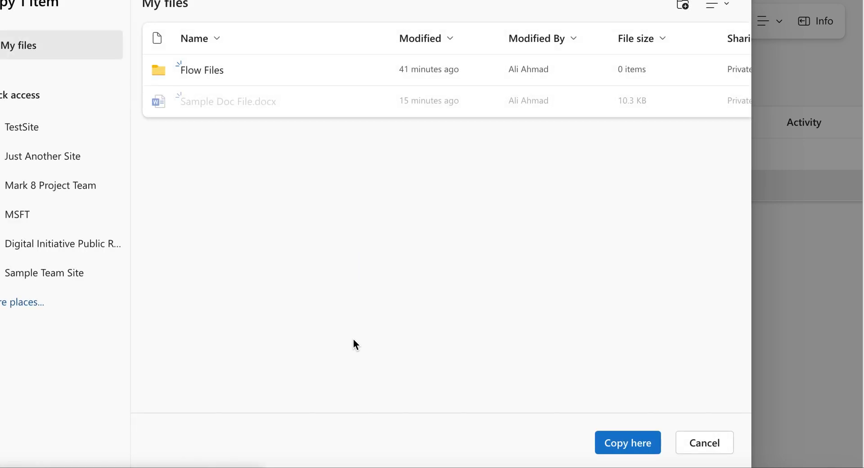
{"action": "left_click", "coordinate": [206, 72]}
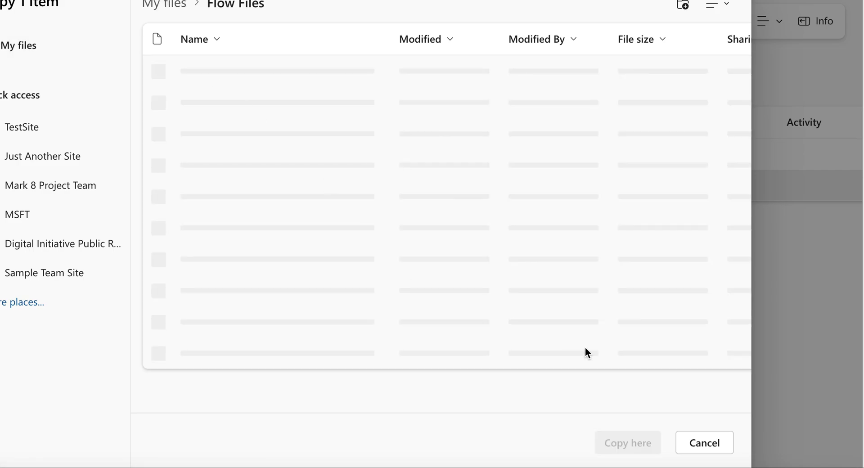
{"action": "left_click", "coordinate": [615, 445]}
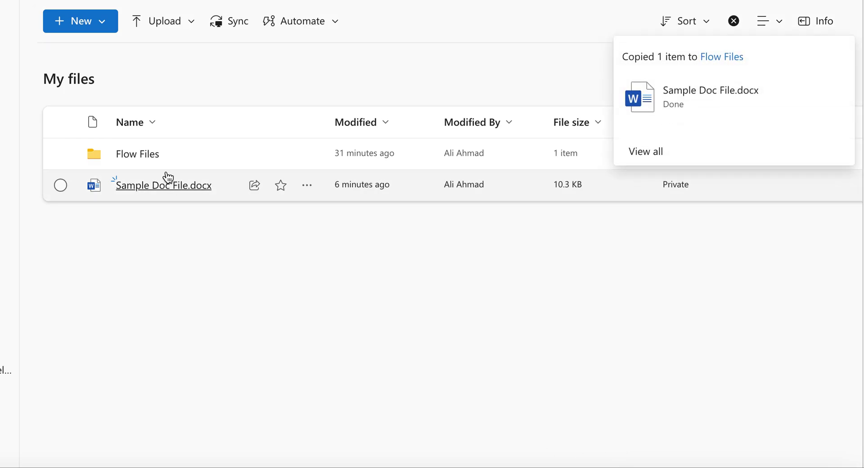
{"action": "left_click", "coordinate": [139, 152]}
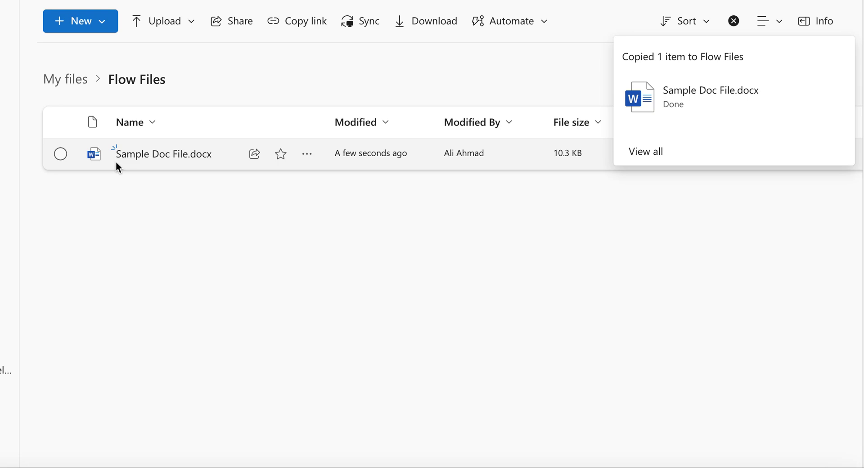
{"action": "mouse_move", "coordinate": [141, 158]}
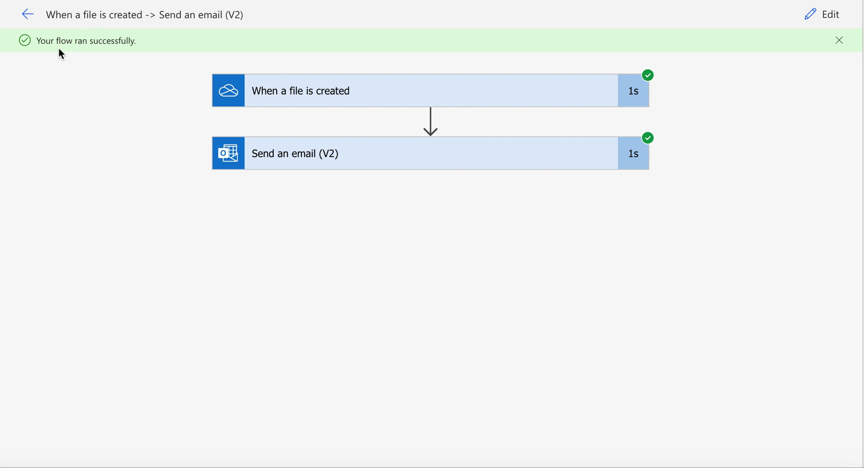
Select and copy the 'Your flow ran successfully' message in the run view
{"action": "left_click_drag", "start_coordinate": [39, 41], "coordinate": [227, 48]}
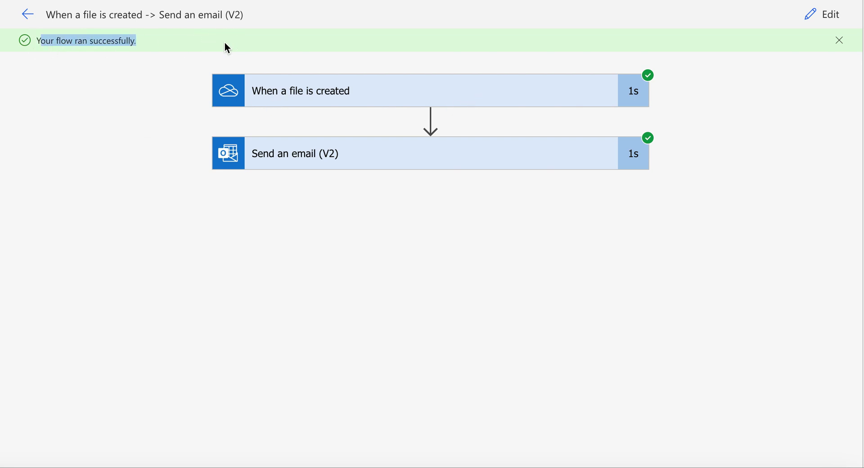
{"action": "key", "text": "ctrl+c"}
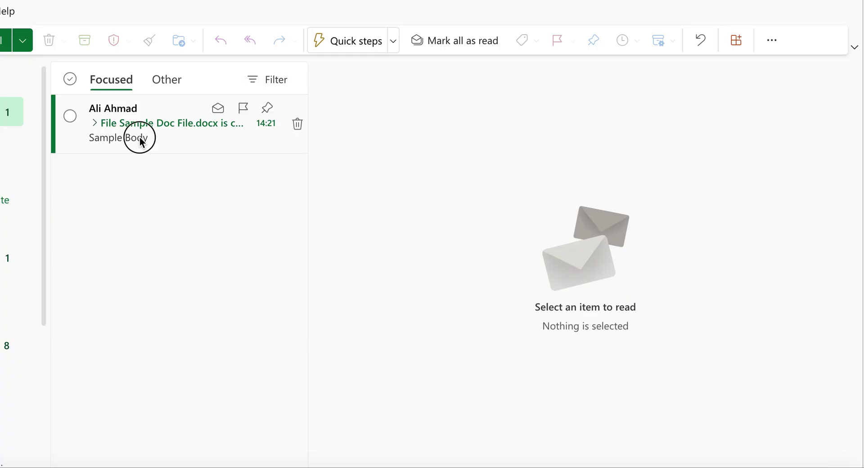
Open the 'File Sample Doc File.docx is created' email and preview its attached Sample Doc File.docx
{"action": "left_click", "coordinate": [140, 137]}
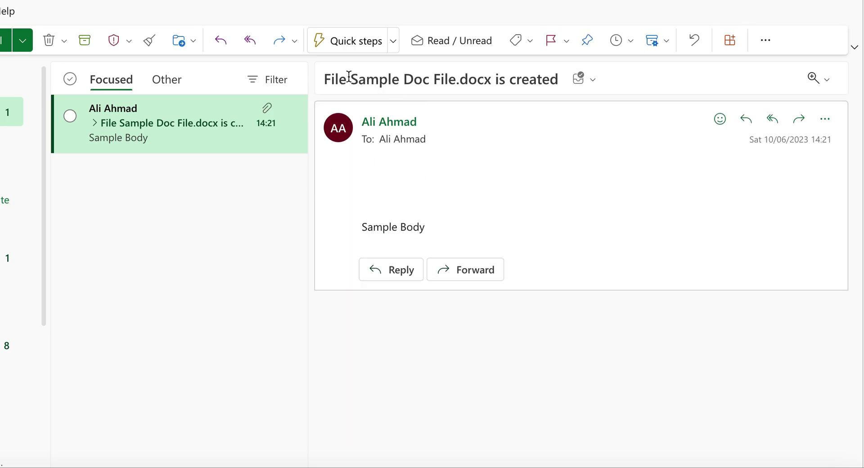
{"action": "left_click_drag", "start_coordinate": [358, 77], "coordinate": [517, 77]}
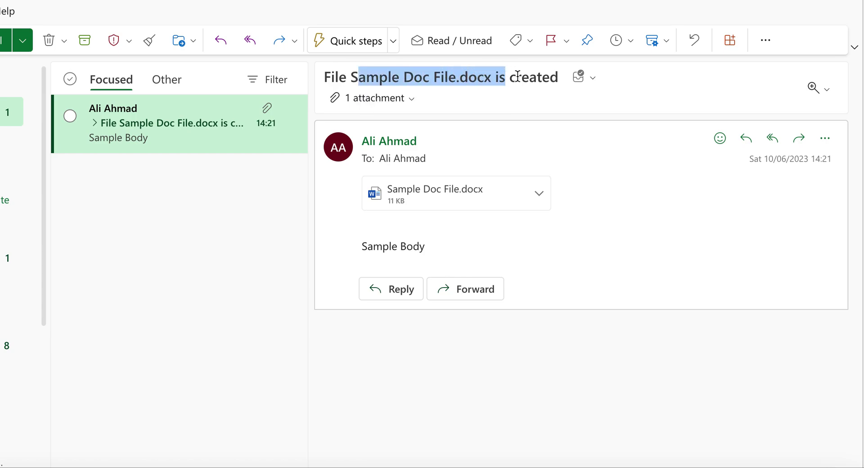
{"action": "left_click", "coordinate": [523, 75]}
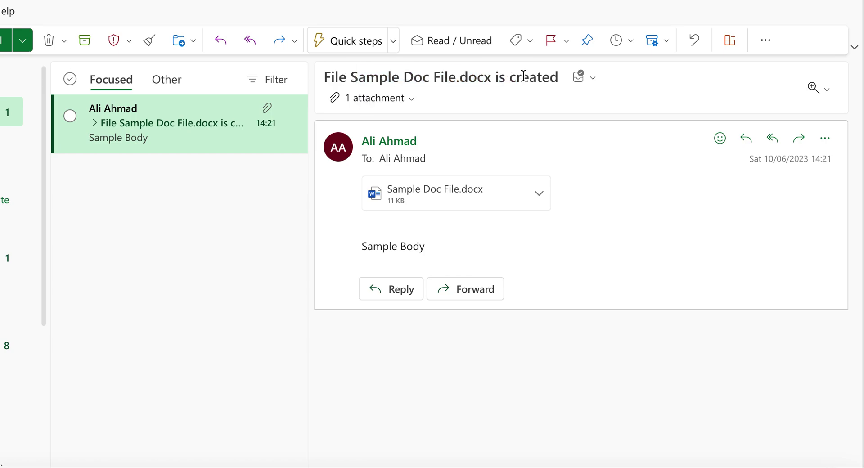
{"action": "left_click", "coordinate": [460, 197]}
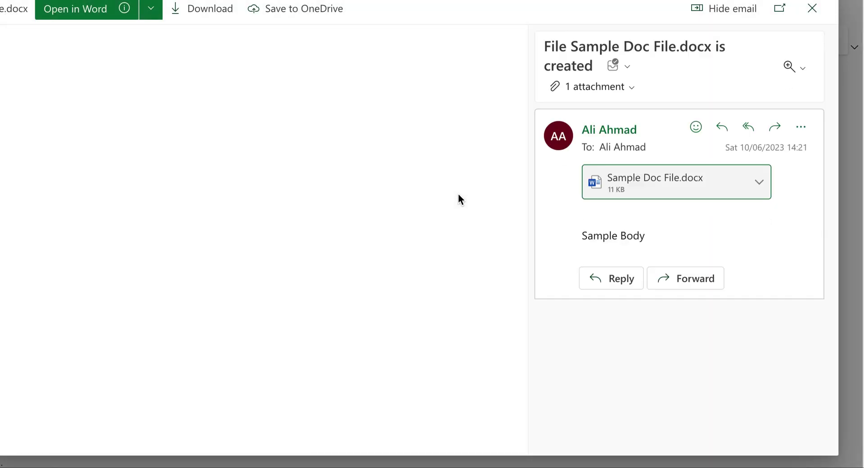